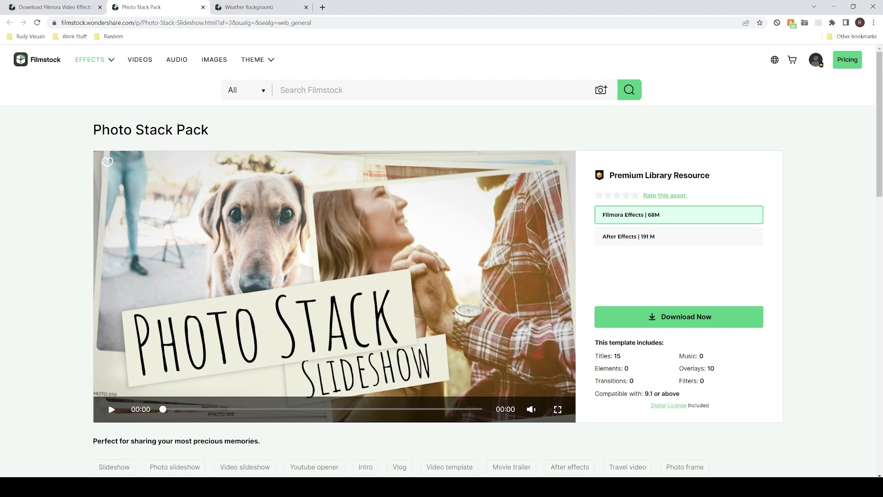
# - Glance at the Weather Background page, then return to the 'Photo slideshow' Filmstock effects results
pyautogui.click(268, 6)
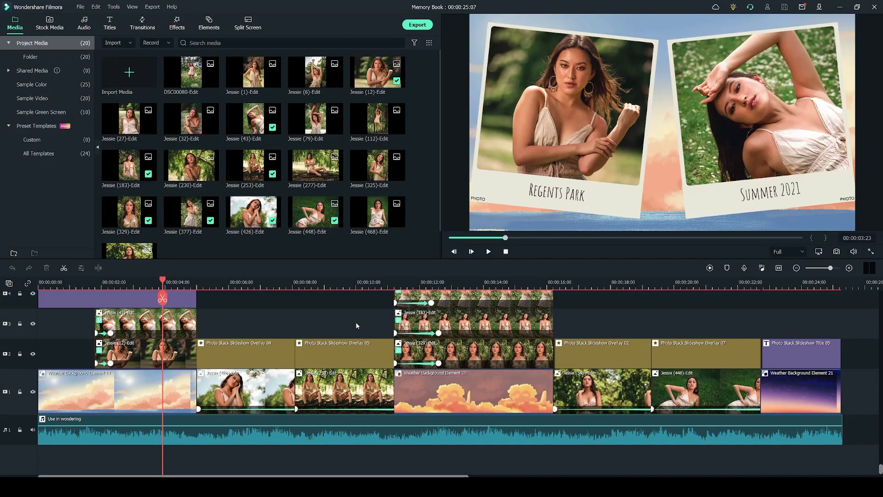
# - Mute the background music track and play the Memory Book slideshow from 19:07 to its end
pyautogui.scroll(1, 292, 338)
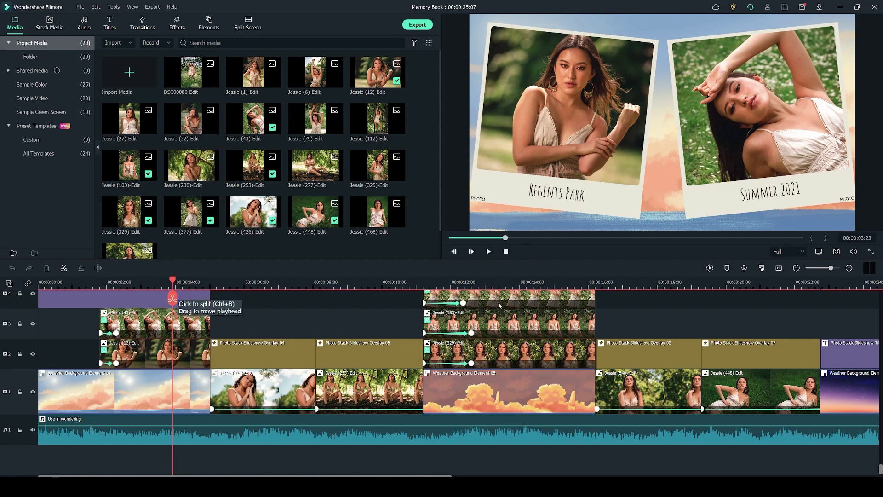
pyautogui.scroll(-2, 835, 270)
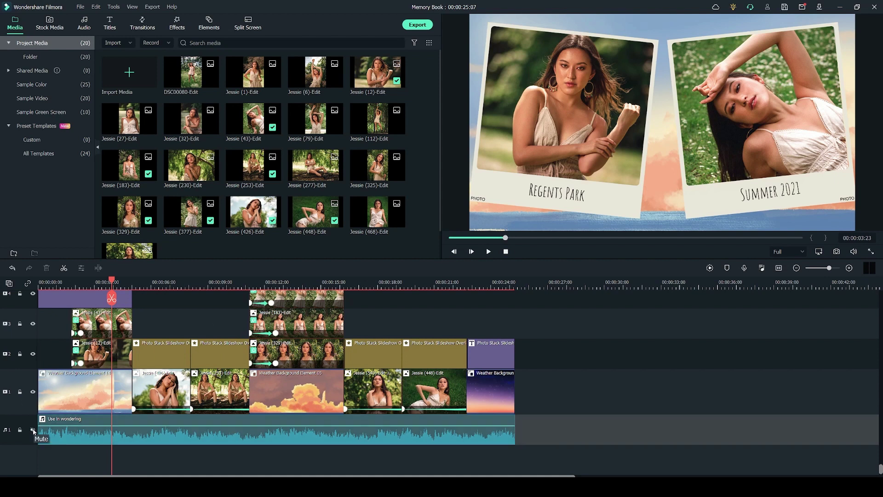
pyautogui.click(32, 430)
pyautogui.click(402, 288)
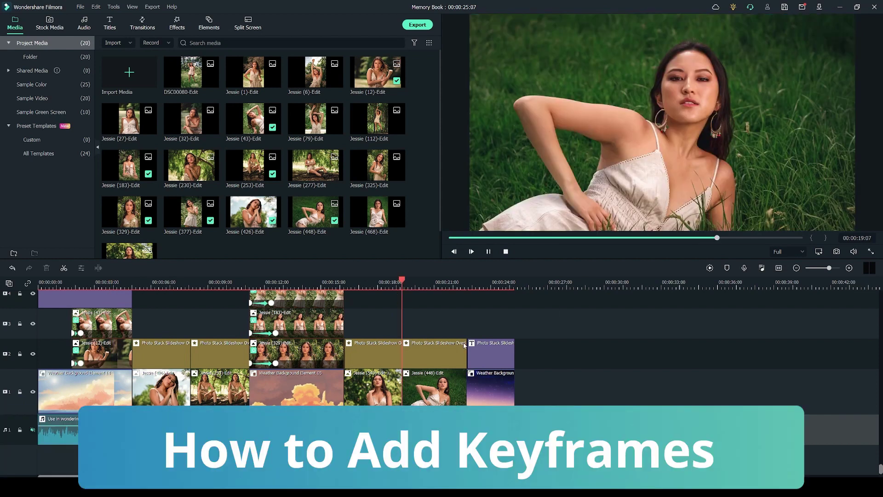
pyautogui.press('space')
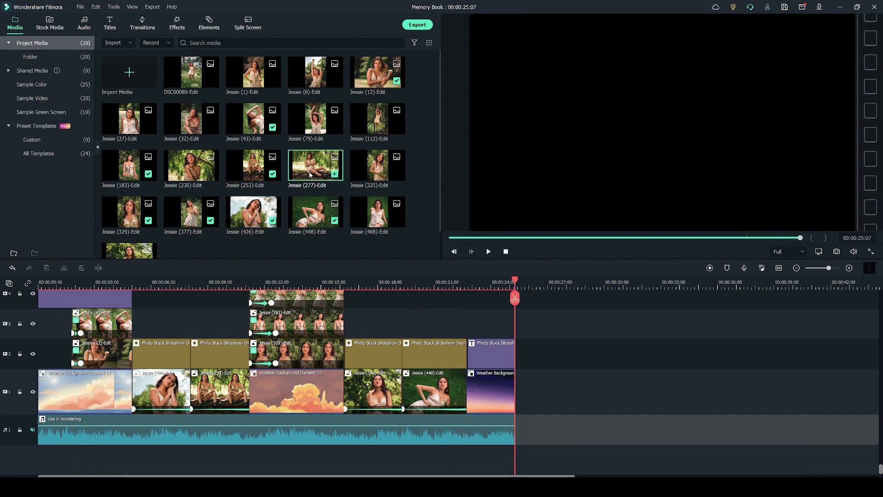
# - Add the Jessie (277)-Edit photo after the last clip on track 1, at 00:00:27:22
pyautogui.moveTo(310, 175); pyautogui.dragTo(565, 407)
pyautogui.click(569, 280)
pyautogui.scroll(3, 498, 322)
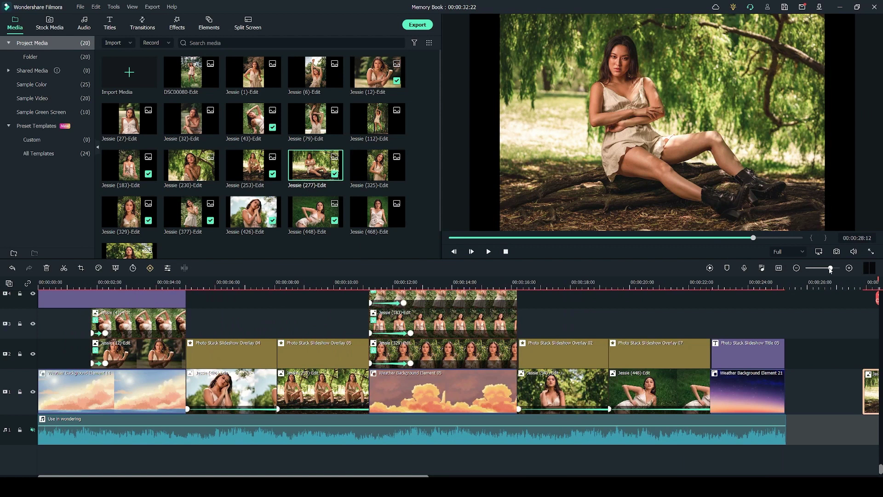
pyautogui.hscroll(5, 460, 345)
pyautogui.moveTo(393, 298); pyautogui.dragTo(363, 298)
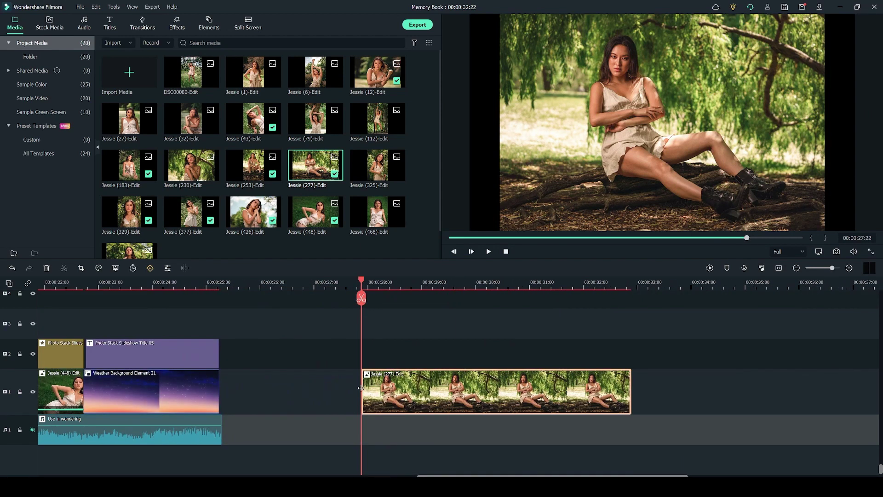
# - Open the new photo clip's Animation > Customize keyframe controls
pyautogui.doubleClick(450, 394)
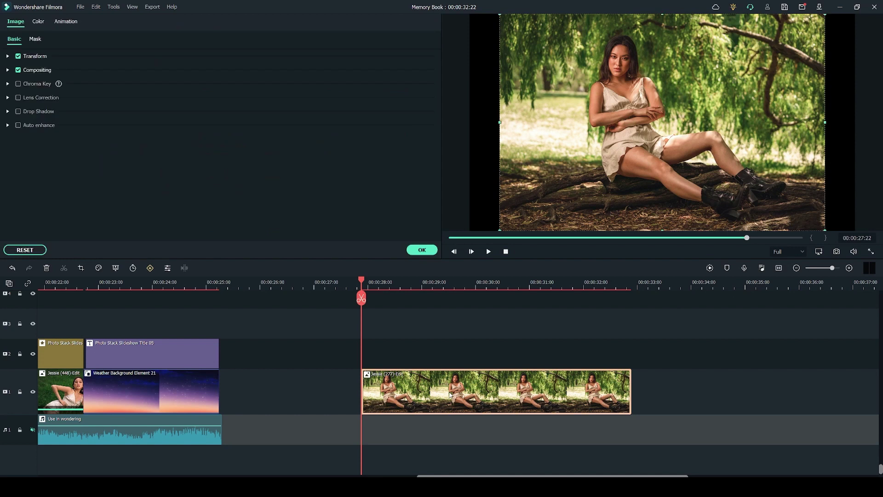
pyautogui.click(66, 23)
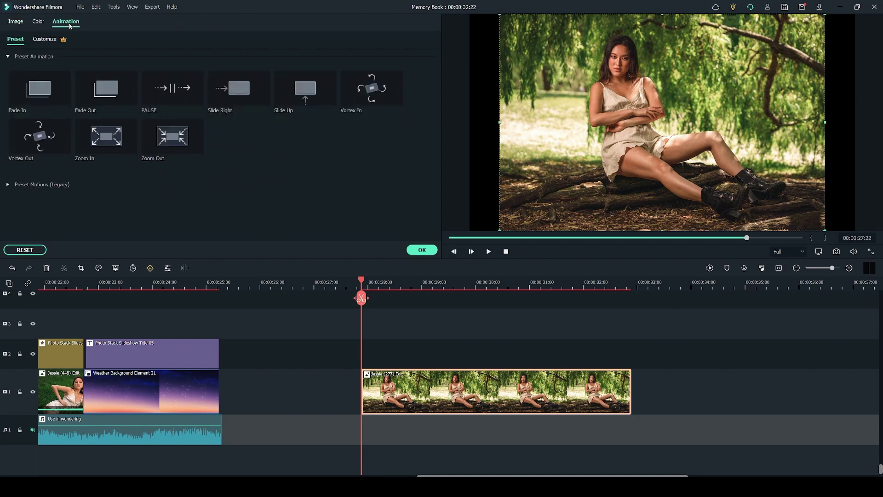
pyautogui.click(42, 40)
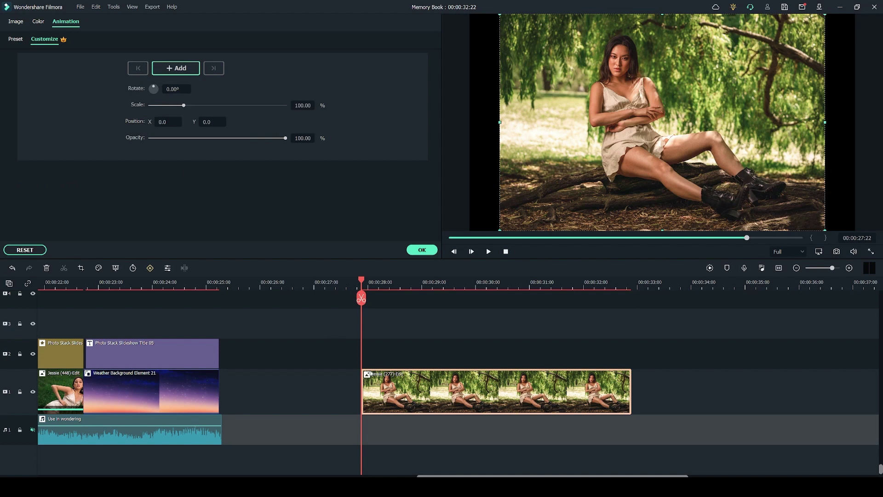
# - Set a starting keyframe with the Jessie photo enlarged to 129.92%
pyautogui.click(174, 68)
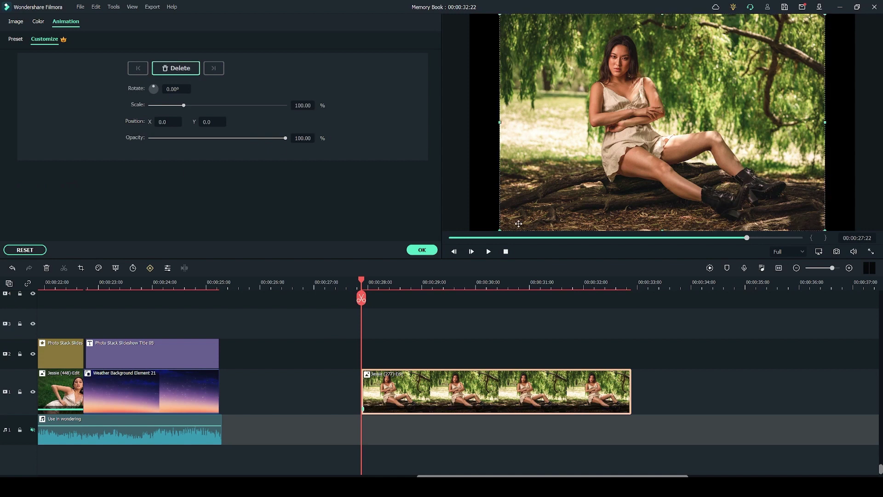
pyautogui.moveTo(499, 229); pyautogui.dragTo(451, 261)
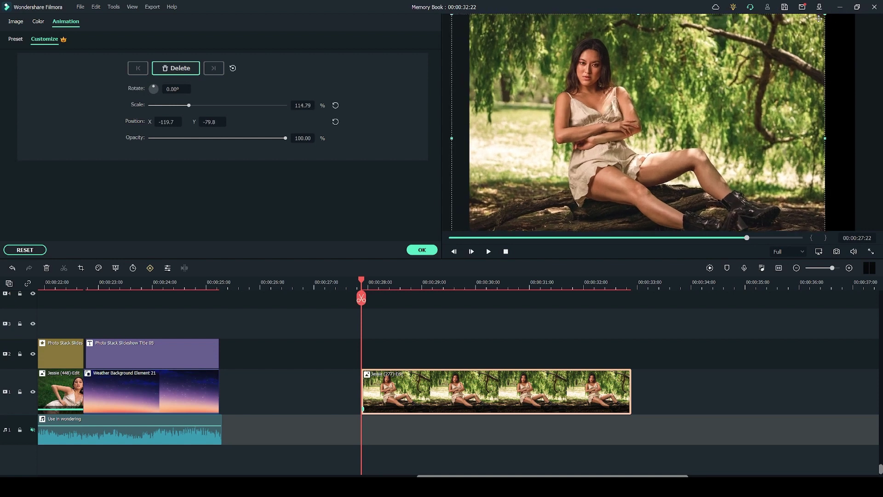
pyautogui.moveTo(825, 15); pyautogui.dragTo(874, 3)
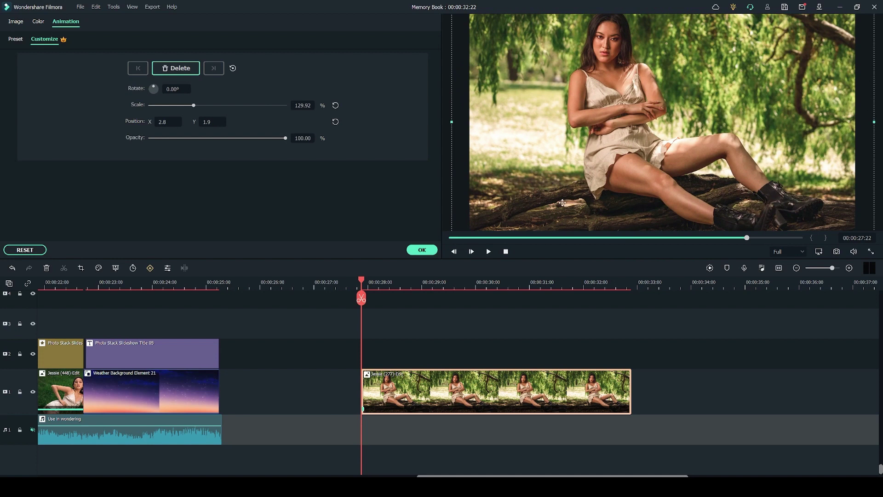
pyautogui.moveTo(563, 201)
pyautogui.mouseDown()
pyautogui.moveTo(576, 182)
pyautogui.moveTo(556, 212)
pyautogui.mouseUp()
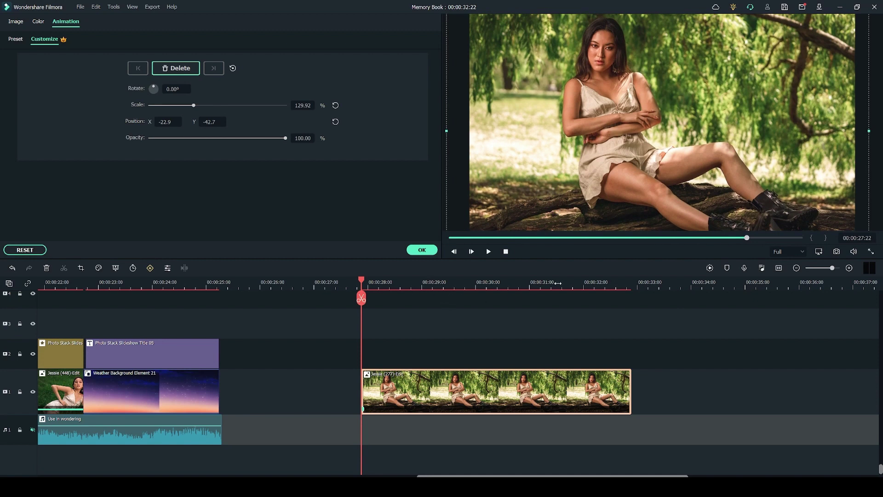
# - Add an ending keyframe with the photo panned down and left, and apply the animation
pyautogui.click(630, 282)
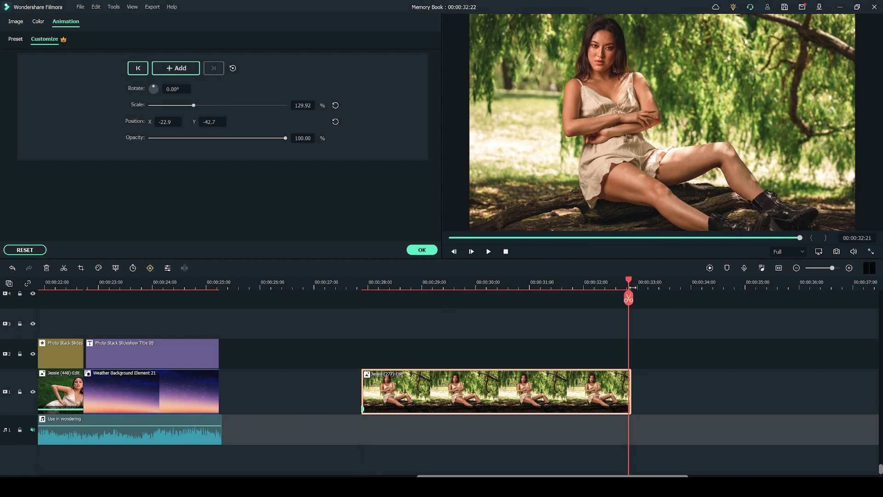
pyautogui.click(179, 68)
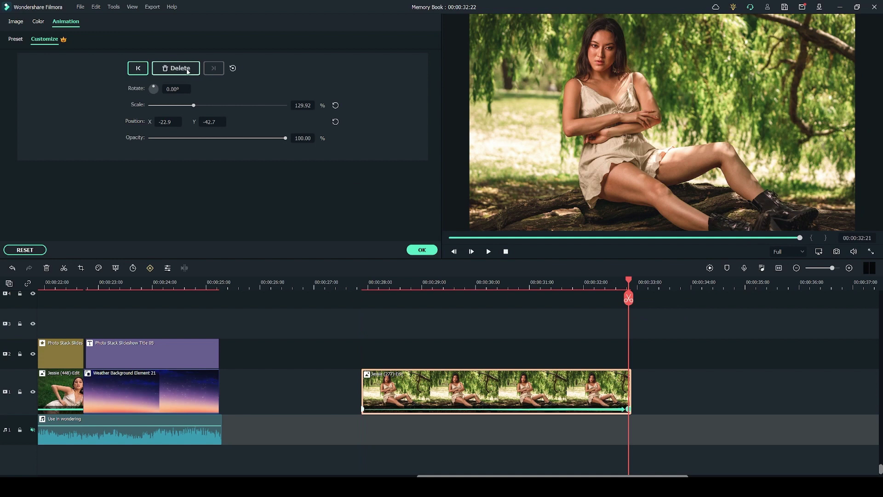
pyautogui.moveTo(771, 98); pyautogui.dragTo(764, 117)
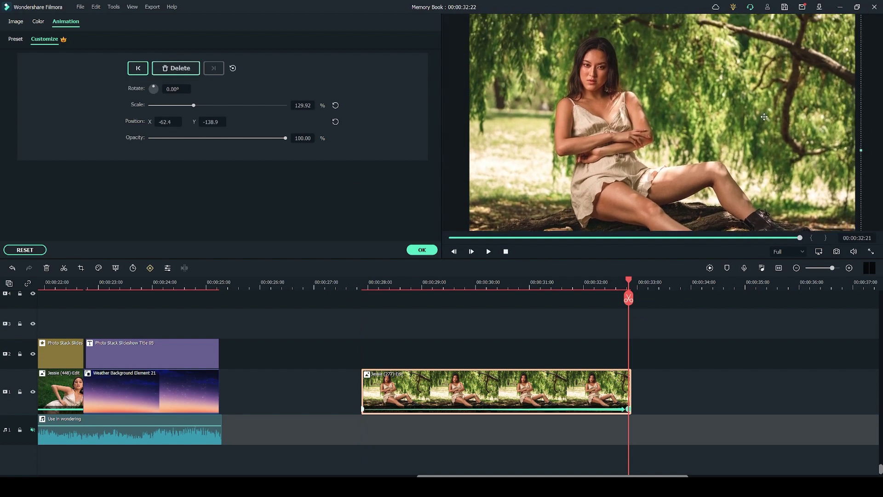
pyautogui.click(421, 250)
pyautogui.click(364, 286)
# - Place Photo Stack Slideshow Overlay 08 above the Jessie photo, trimmed to end with it
pyautogui.press('space')
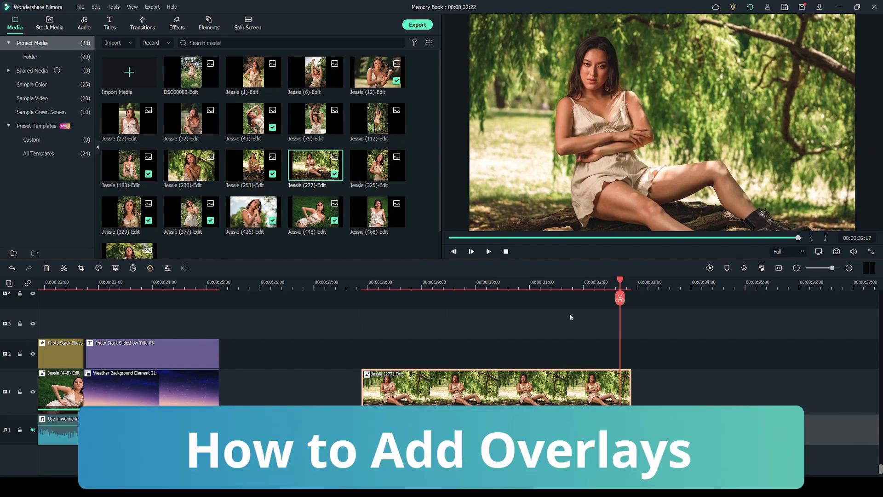
pyautogui.click(177, 25)
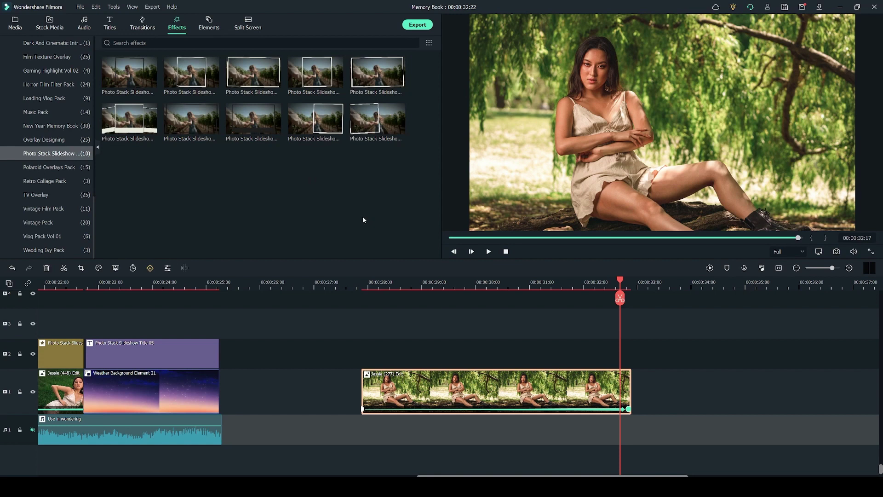
pyautogui.click(250, 125)
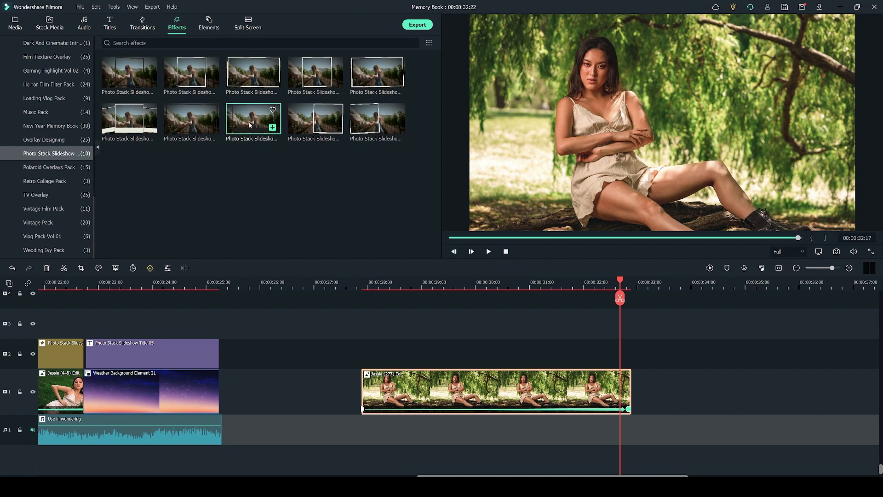
pyautogui.moveTo(253, 121); pyautogui.dragTo(370, 358)
pyautogui.click(473, 282)
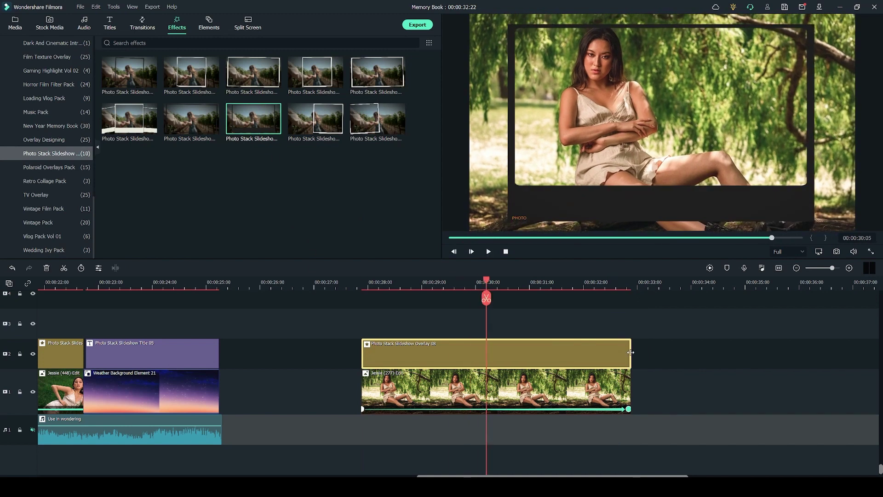
pyautogui.moveTo(630, 358)
pyautogui.mouseDown()
pyautogui.moveTo(503, 357)
pyautogui.moveTo(745, 356)
pyautogui.moveTo(612, 357)
pyautogui.mouseUp()
# - Play the framed photo, preview another Photo Stack overlay, then remove Overlay 08
pyautogui.click(488, 251)
pyautogui.click(488, 251)
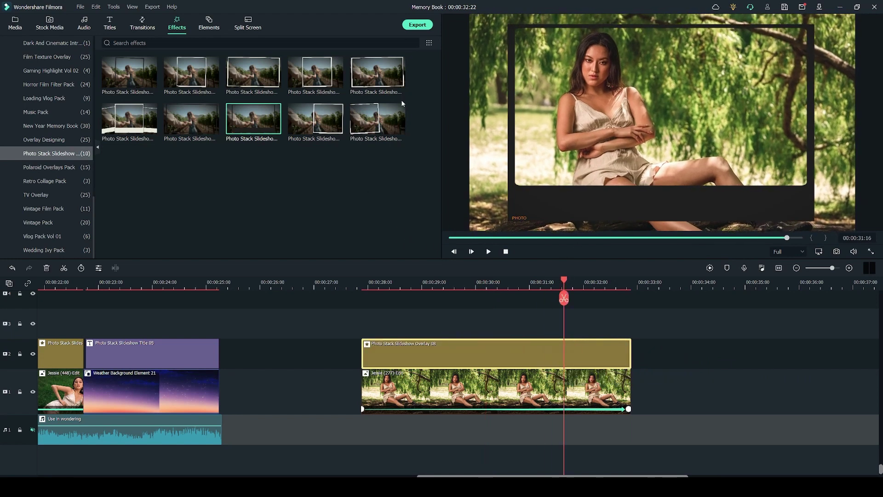
pyautogui.click(366, 78)
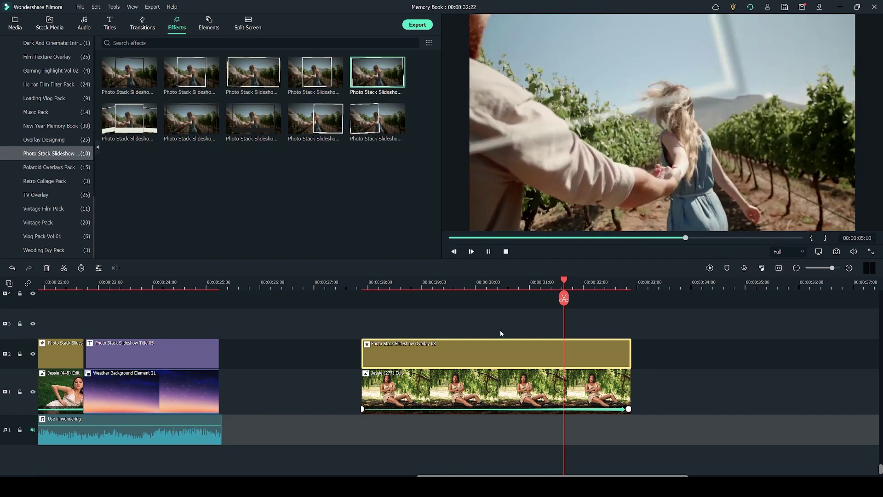
pyautogui.click(495, 327)
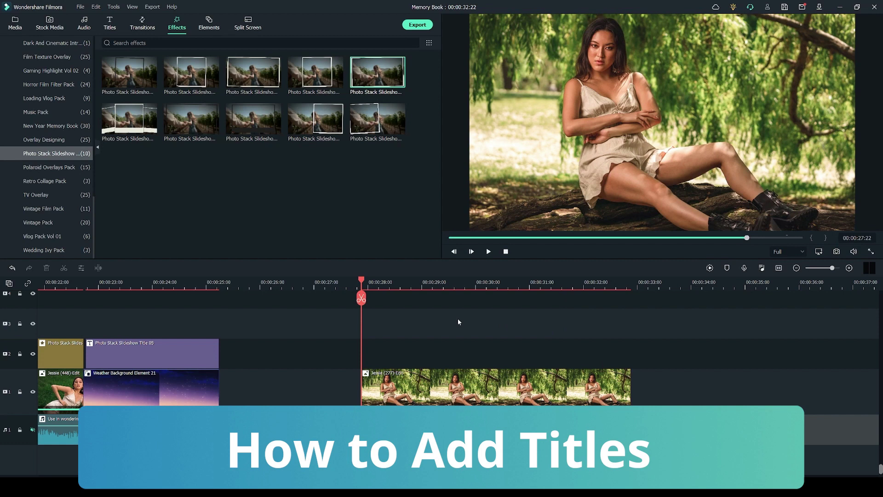
# - Put Photo Stack Slideshow Title 02 on track 2 over the Jessie photo, spanning its full length
pyautogui.click(111, 25)
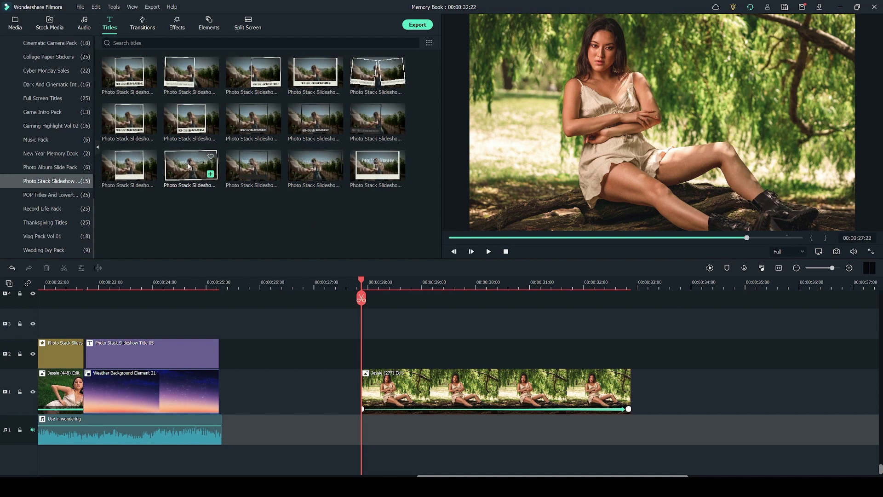
pyautogui.moveTo(189, 165); pyautogui.dragTo(368, 361)
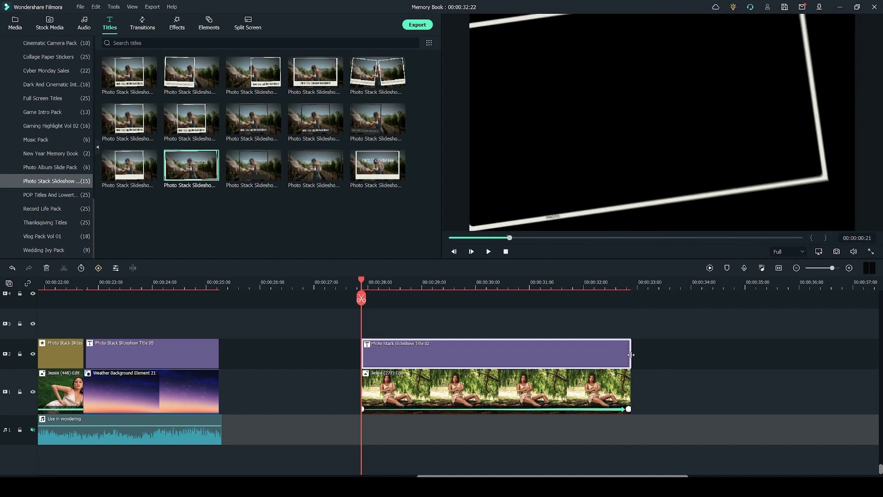
pyautogui.moveTo(631, 354)
pyautogui.mouseDown()
pyautogui.moveTo(706, 354)
pyautogui.moveTo(560, 363)
pyautogui.moveTo(714, 363)
pyautogui.moveTo(631, 354)
pyautogui.mouseUp()
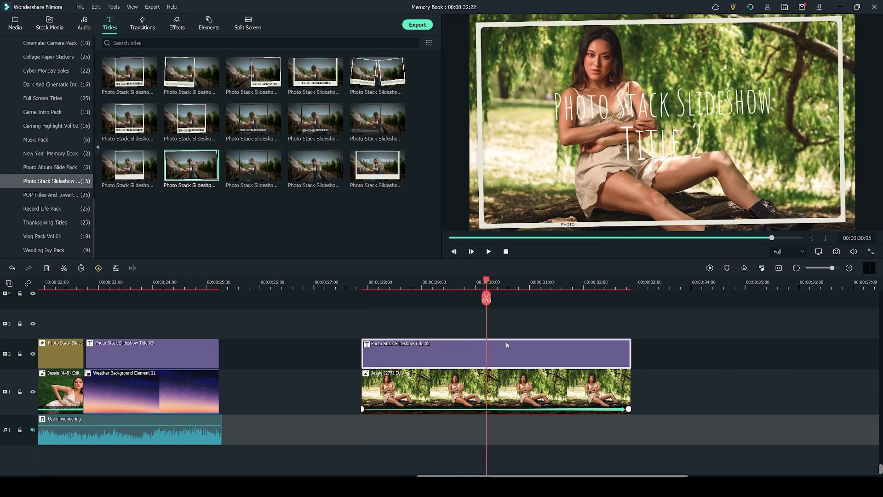
# - Retitle the lines 'Regents Park' and 'Summer 2021', placed lower-left and lower-right of the frame
pyautogui.doubleClick(484, 354)
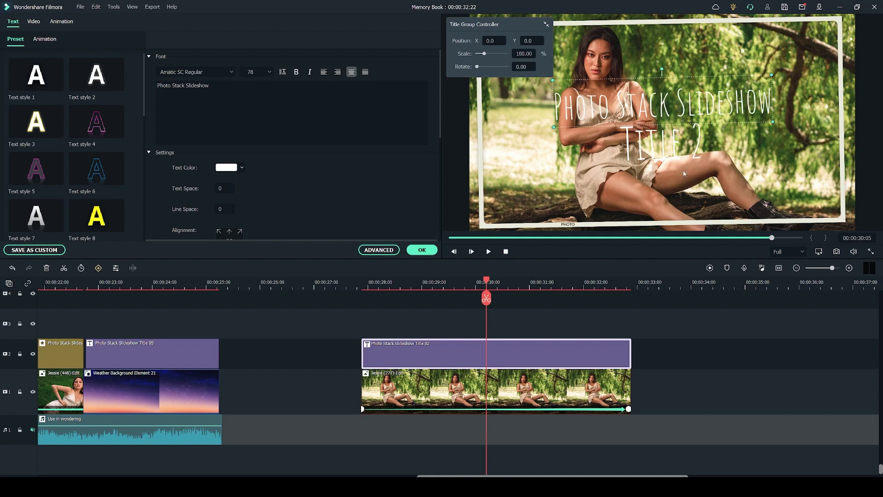
pyautogui.click(664, 148)
pyautogui.click(199, 92)
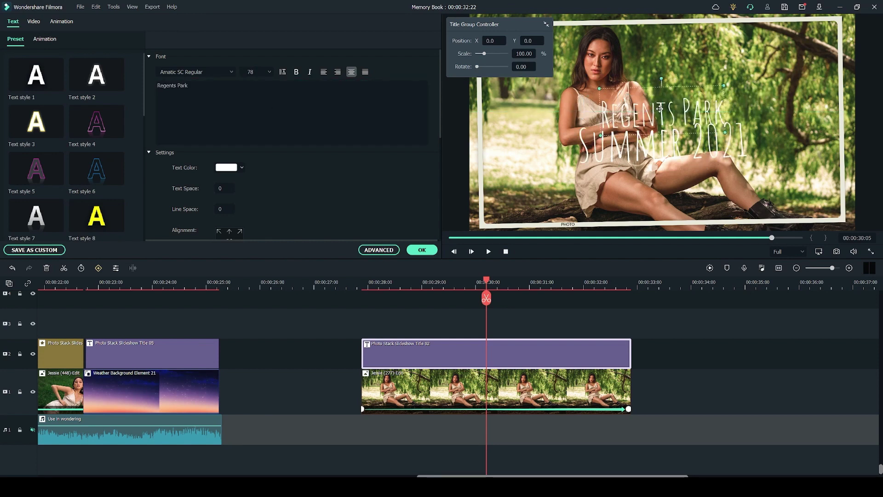
pyautogui.moveTo(598, 148); pyautogui.dragTo(553, 203)
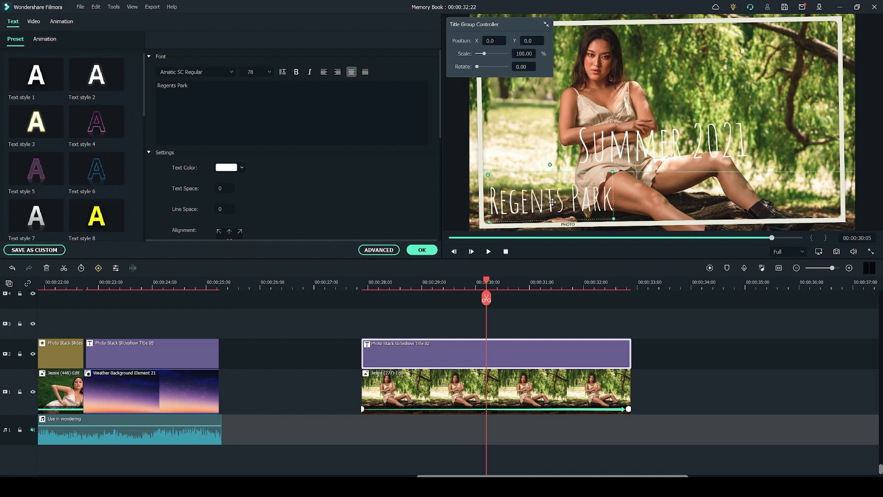
pyautogui.moveTo(662, 145); pyautogui.dragTo(751, 193)
pyautogui.click(506, 207)
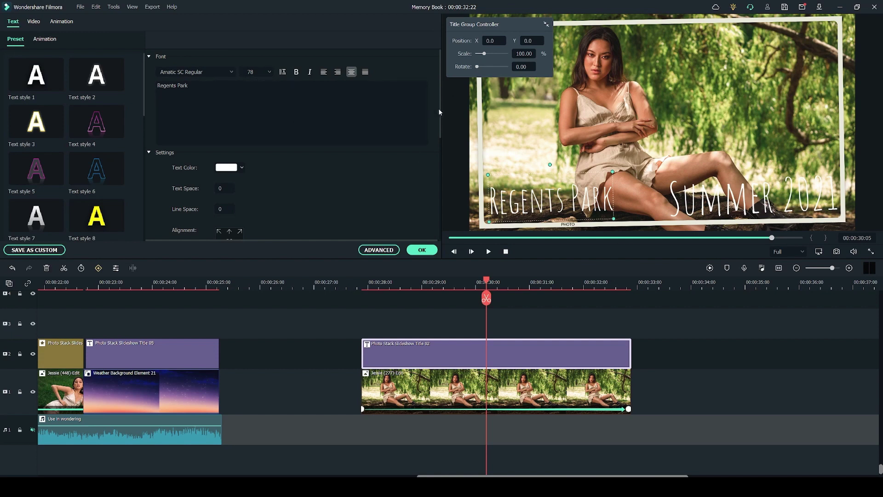
# - Add the Photo Stack Slideshow Lowerthird 04 title on track 3, viewed at 00:00:35:01
pyautogui.moveTo(440, 128); pyautogui.dragTo(443, 130)
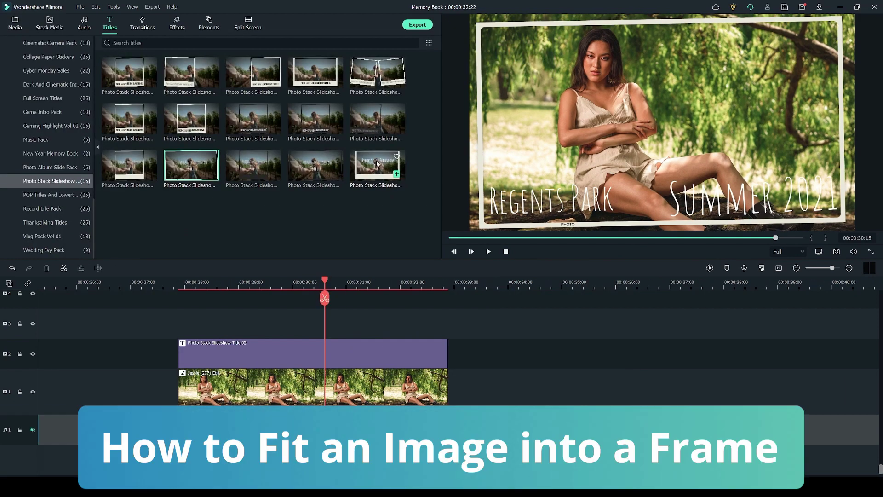
pyautogui.click(319, 76)
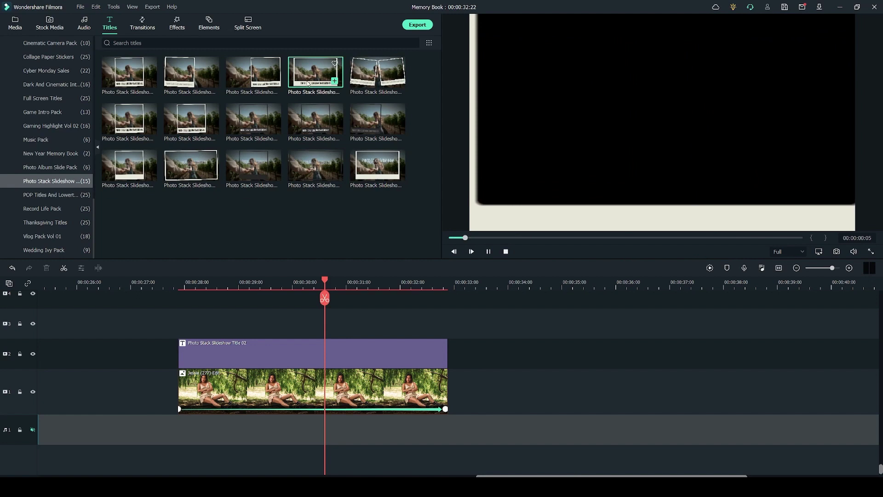
pyautogui.moveTo(381, 257); pyautogui.dragTo(489, 362)
pyautogui.moveTo(566, 363); pyautogui.dragTo(577, 341)
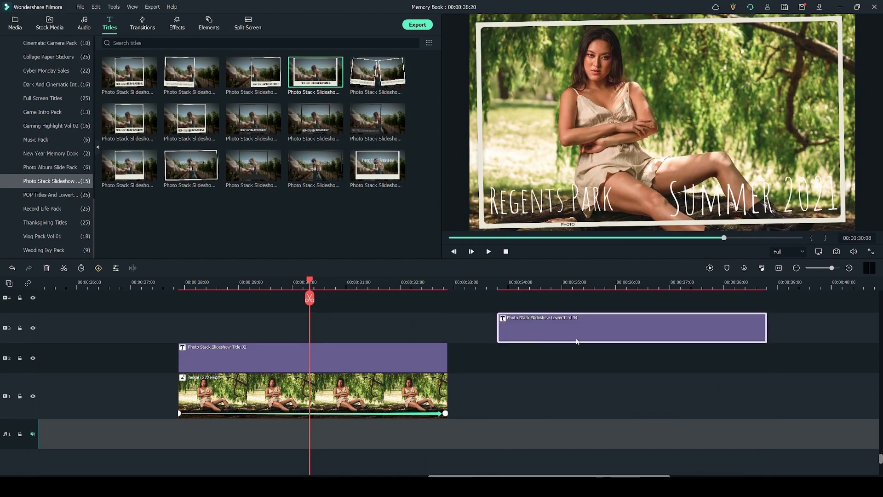
pyautogui.click(563, 285)
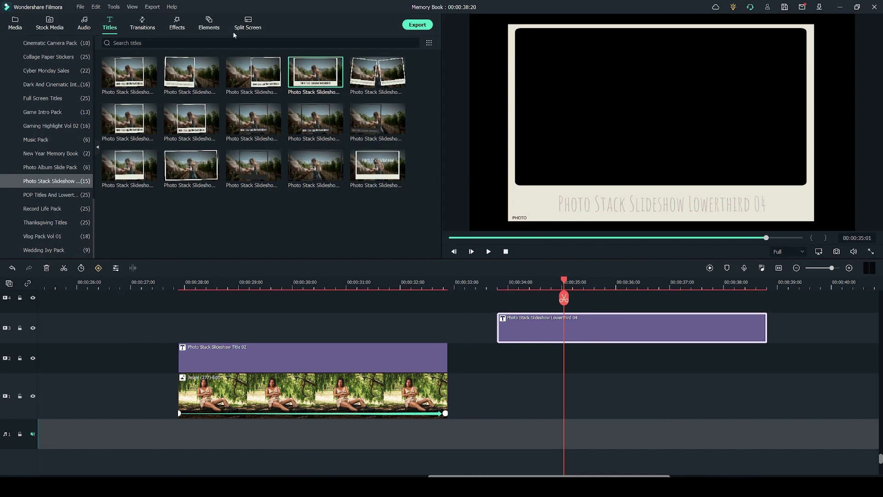
# - Lay the pink-clouds Weather Background on track 1 beneath Lowerthird 04
pyautogui.click(215, 27)
pyautogui.scroll(-10, 54, 239)
pyautogui.click(53, 236)
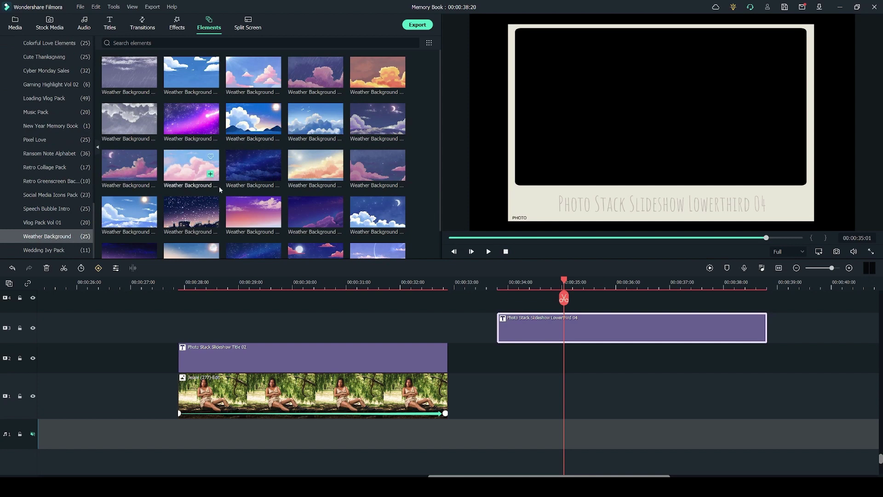
pyautogui.moveTo(192, 166); pyautogui.dragTo(583, 392)
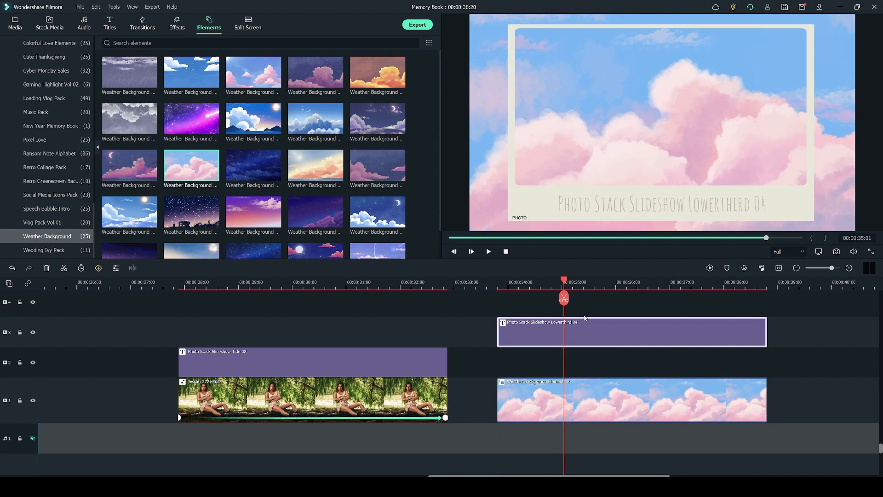
pyautogui.click(570, 341)
# - Place the portrait photo on track 2 under the title and lock the title track
pyautogui.click(15, 23)
pyautogui.moveTo(130, 227); pyautogui.dragTo(503, 374)
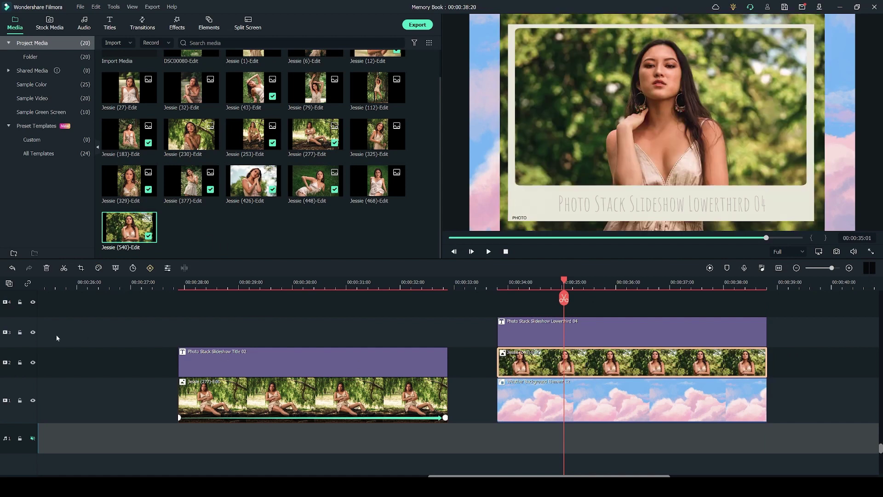
pyautogui.click(20, 333)
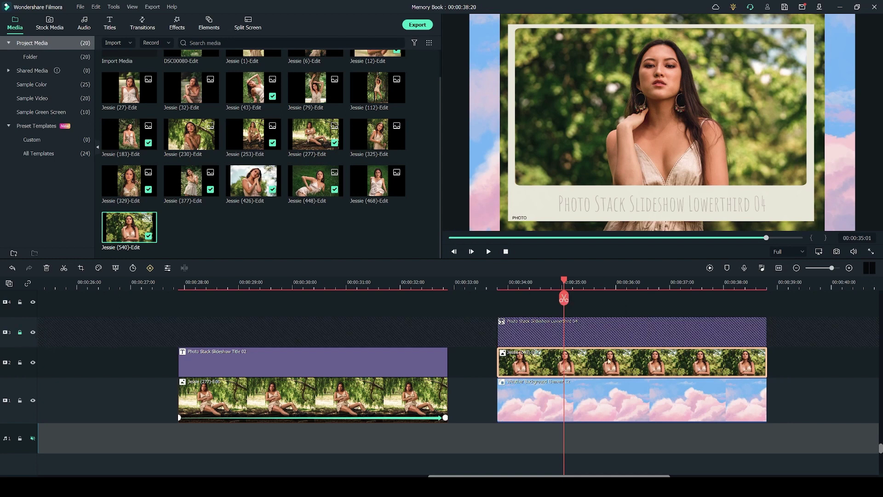
# - Scale the portrait photo to 92.64% so it fits inside the frame
pyautogui.doubleClick(644, 147)
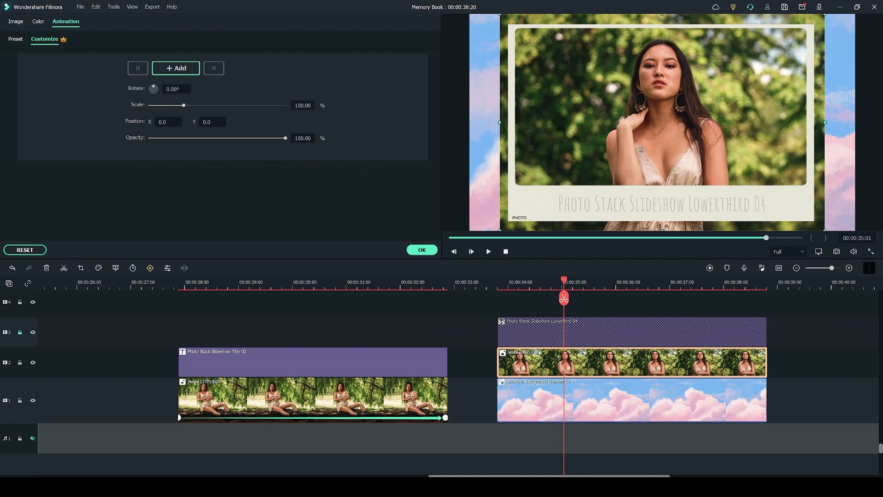
pyautogui.moveTo(500, 230); pyautogui.dragTo(518, 218)
pyautogui.moveTo(825, 13); pyautogui.dragTo(812, 226)
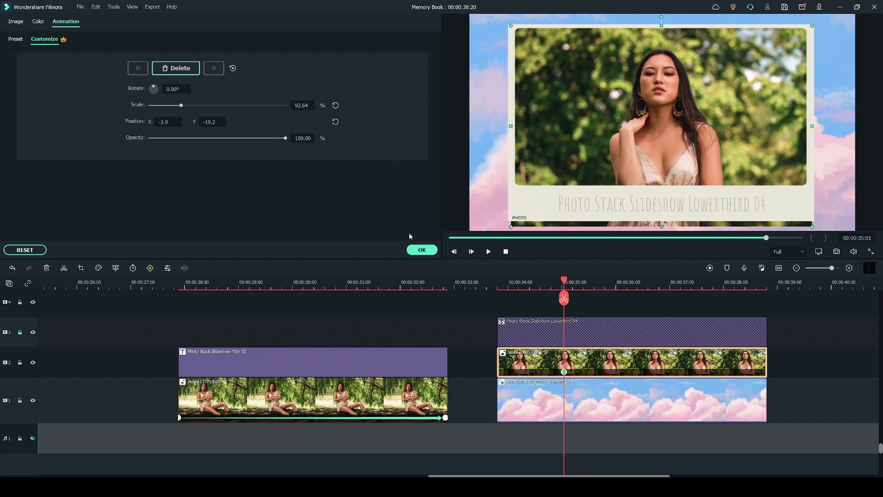
pyautogui.click(420, 249)
# - Search effects for 'crop' and apply the Crop effect to the portrait photo clip
pyautogui.click(176, 26)
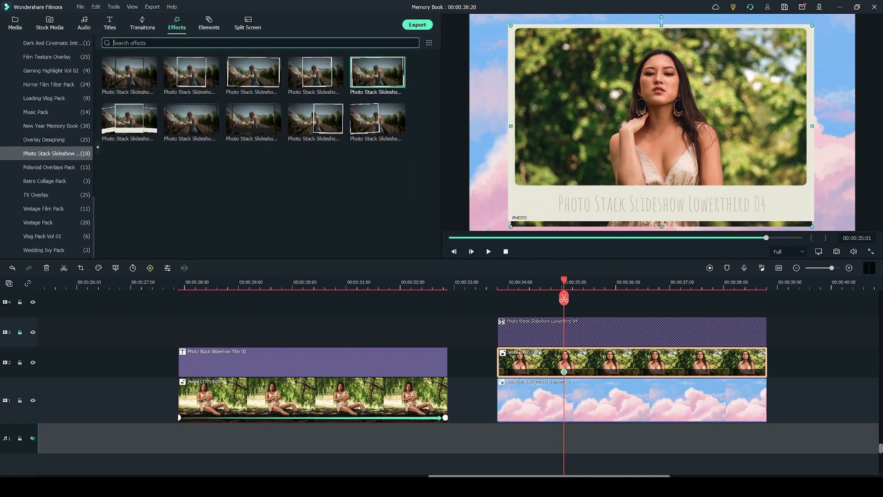
pyautogui.click(159, 42)
pyautogui.write('crop')
pyautogui.press('Return')
pyautogui.click(129, 72)
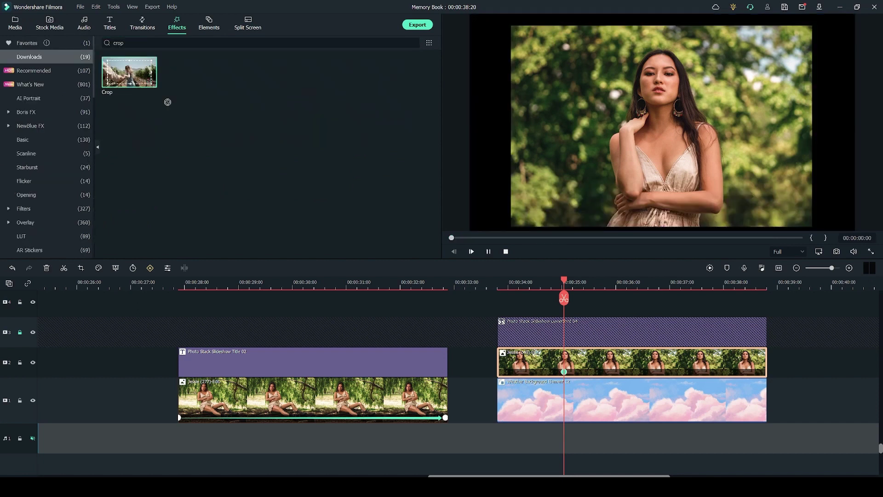
pyautogui.moveTo(168, 101); pyautogui.dragTo(570, 371)
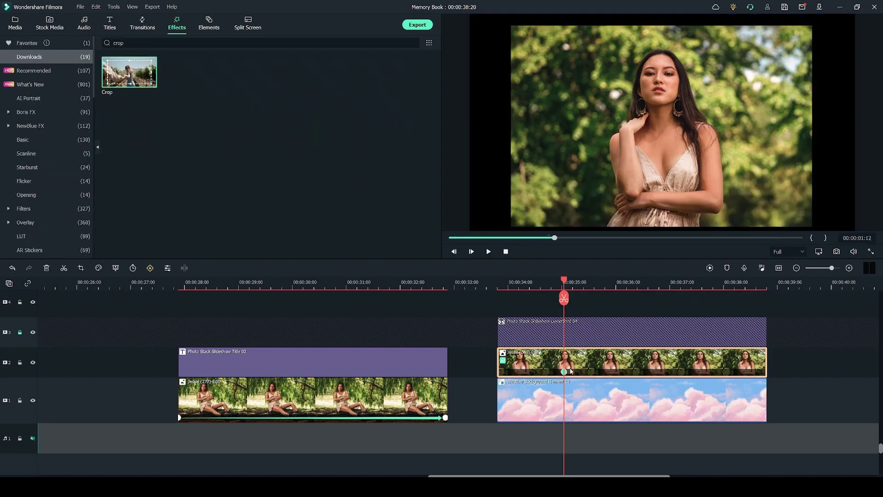
# - In the photo's Image > Effect settings, set Crop Left to 3.65
pyautogui.doubleClick(585, 367)
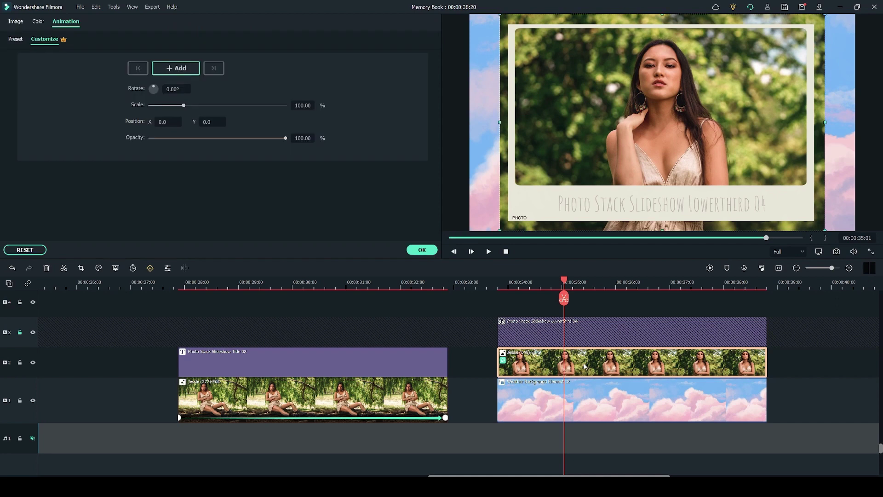
pyautogui.click(17, 23)
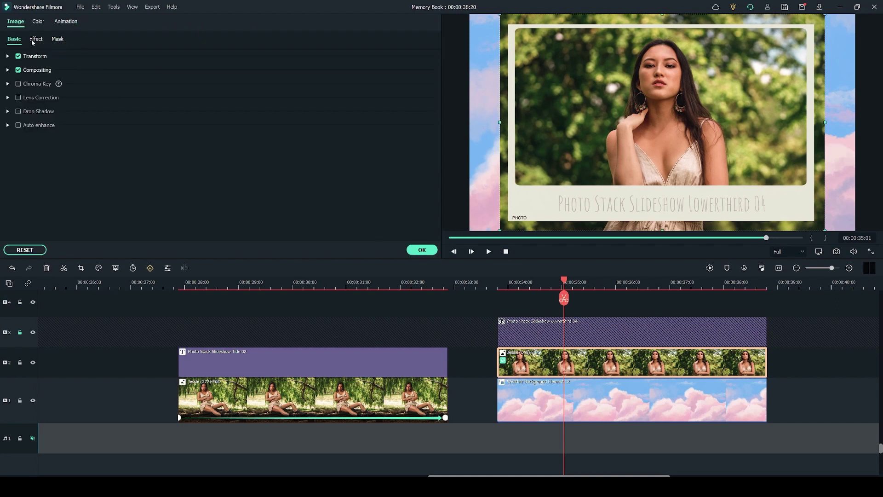
pyautogui.click(36, 40)
pyautogui.click(7, 55)
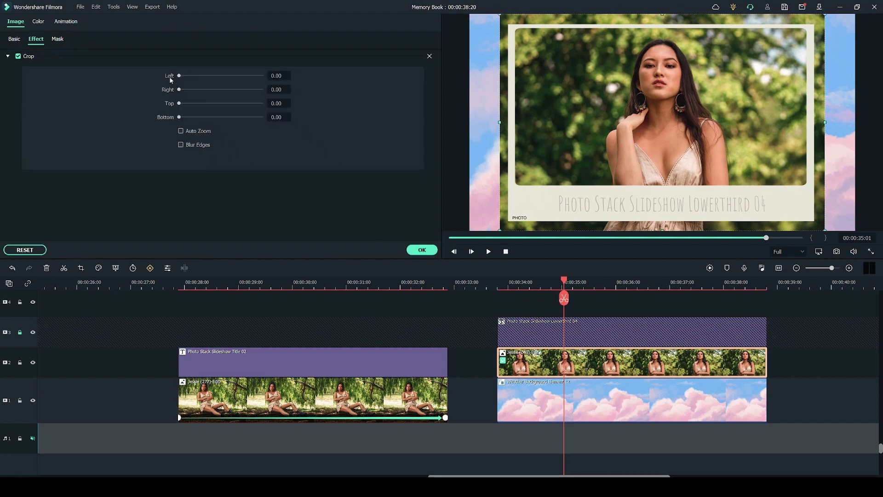
pyautogui.moveTo(179, 78); pyautogui.dragTo(183, 92)
# - Confirm the crop settings and play back the cropped result to check it
pyautogui.click(422, 249)
pyautogui.press('space')
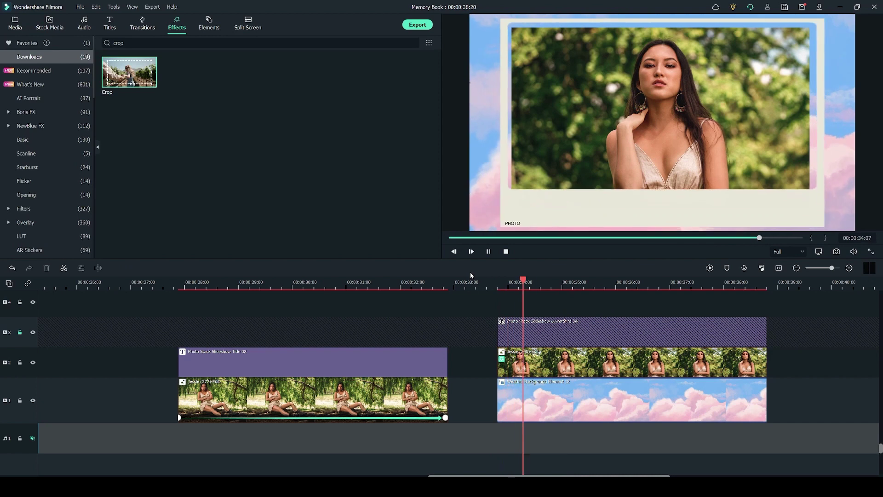
pyautogui.press('space')
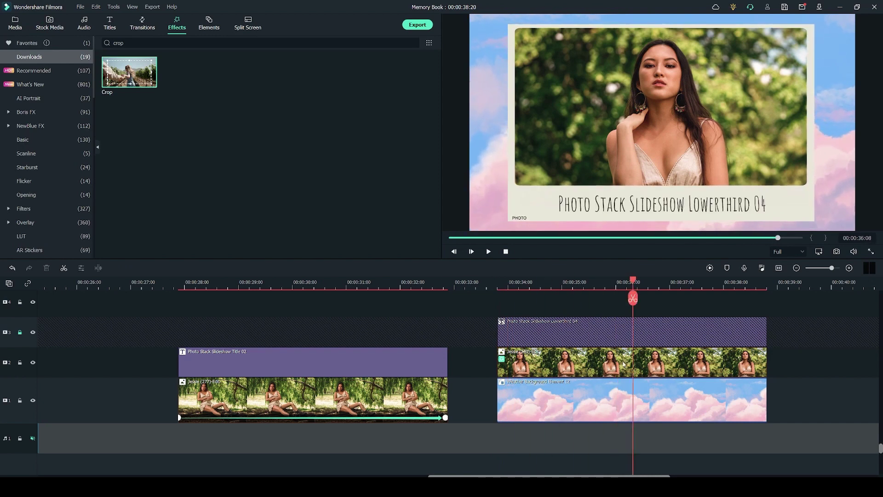
# - Apply the Fade In preset animation to the portrait photo clip, preview it, then start the clip later
pyautogui.click(601, 366)
pyautogui.doubleClick(603, 367)
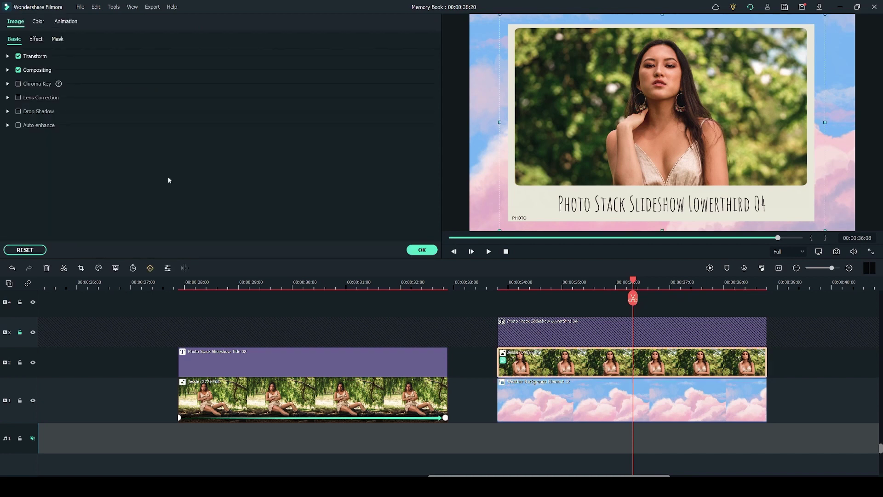
pyautogui.click(69, 26)
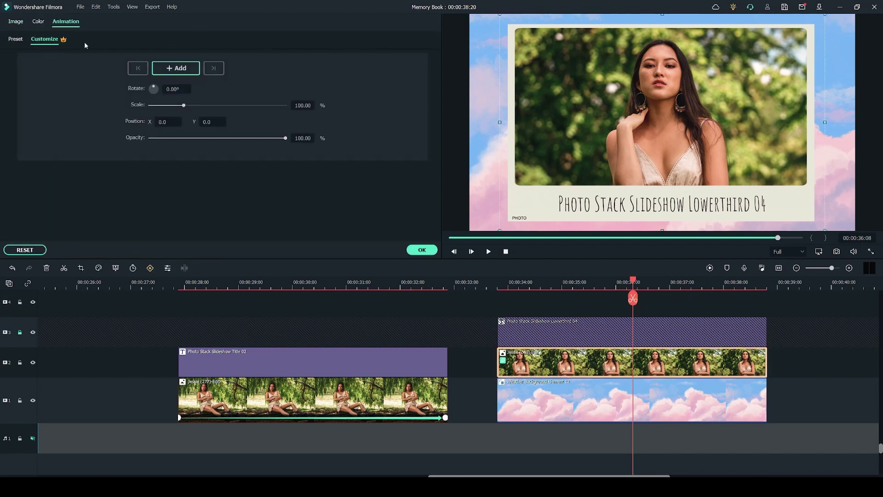
pyautogui.click(15, 40)
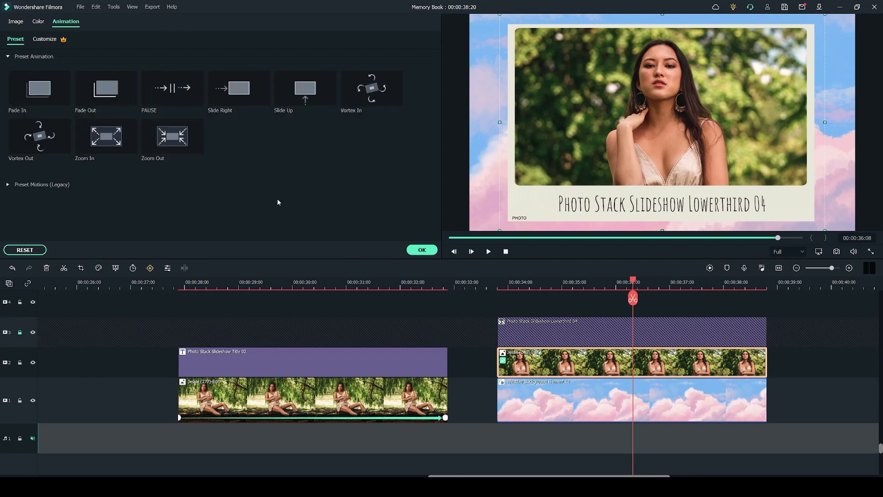
pyautogui.moveTo(39, 89); pyautogui.dragTo(524, 372)
pyautogui.click(515, 285)
pyautogui.press('space')
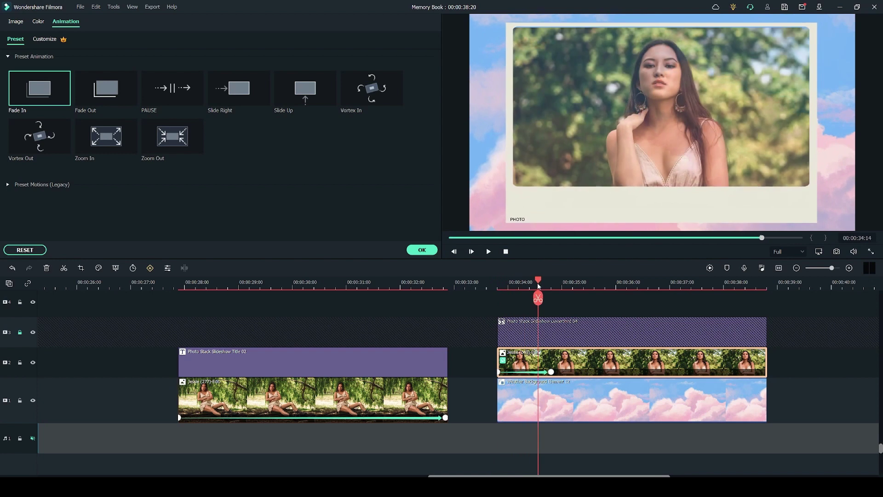
pyautogui.moveTo(495, 362); pyautogui.dragTo(550, 361)
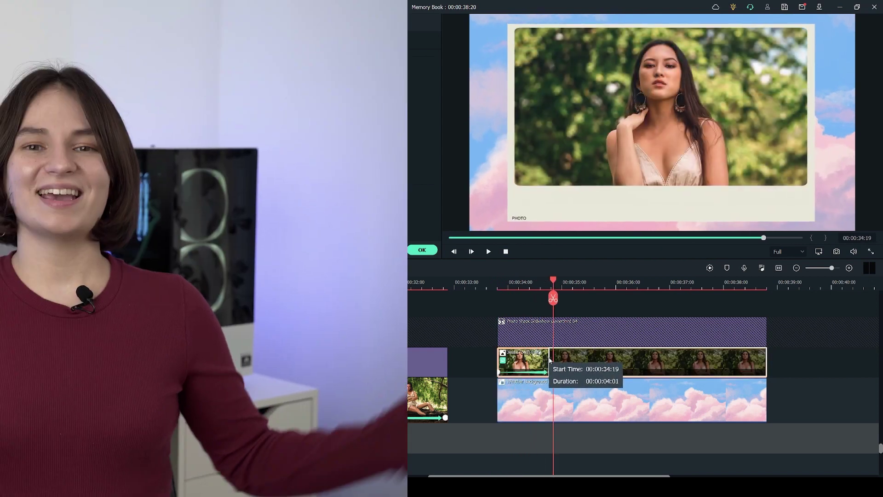